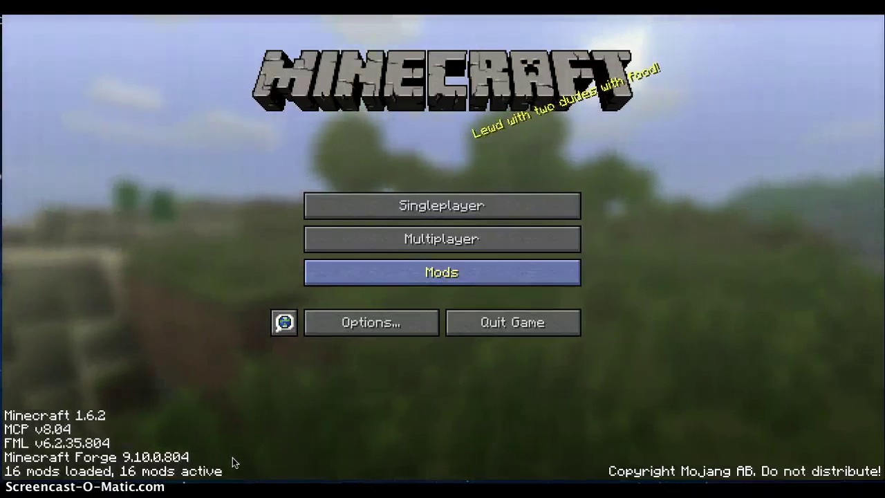
Minimize the Minecraft window to reveal the desktop.
click(236, 454)
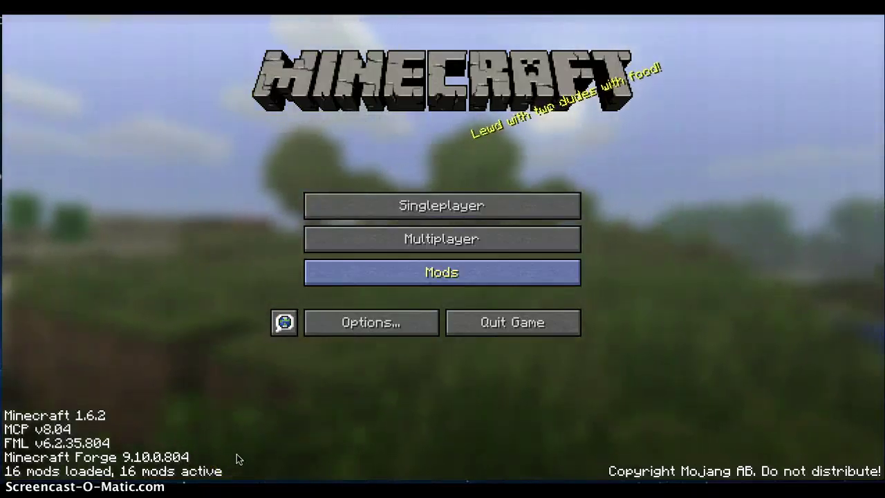
click(58, 60)
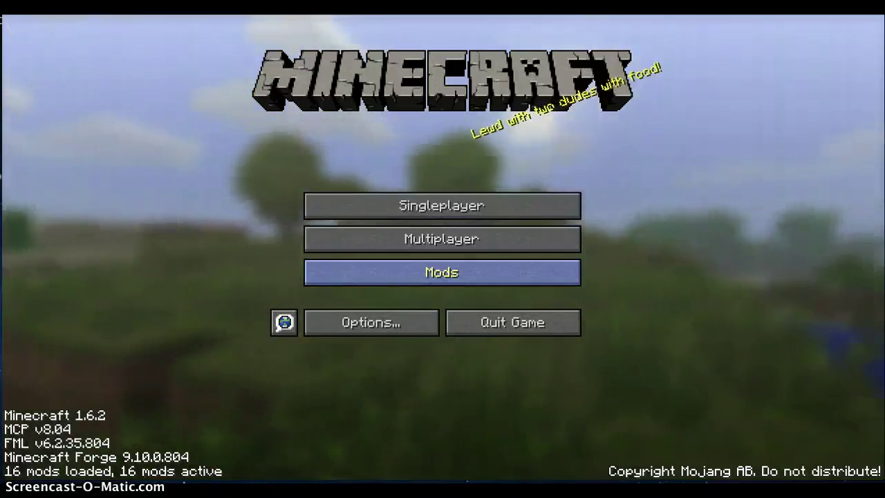
key(super+m)
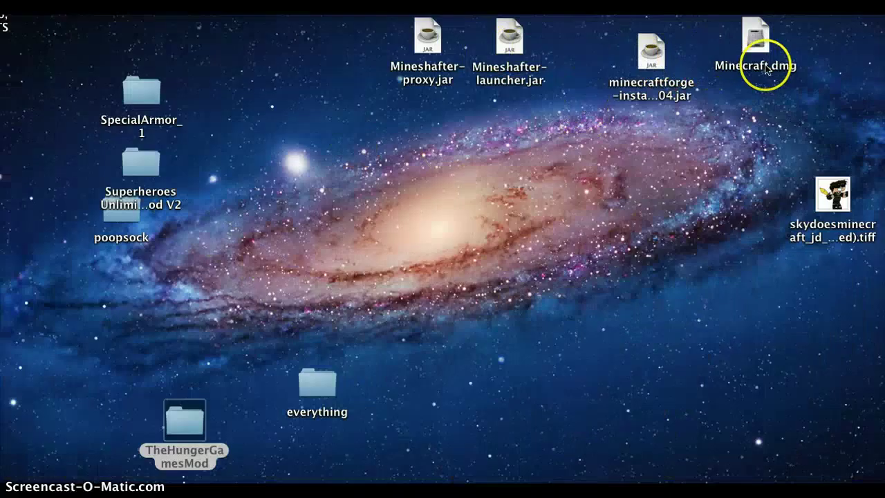
Run the minecraftforge installer jar, install the Forge 9.10.0.804 client, and dismiss the success message.
drag(643, 49, 481, 196)
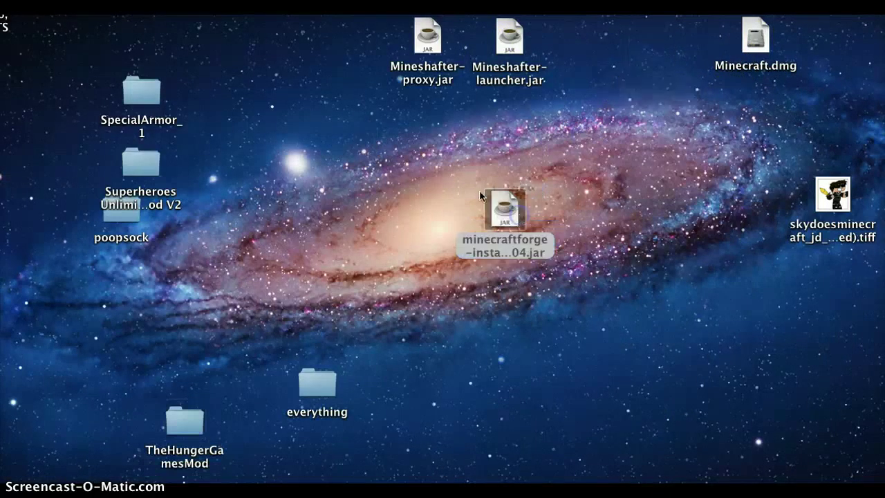
click(491, 186)
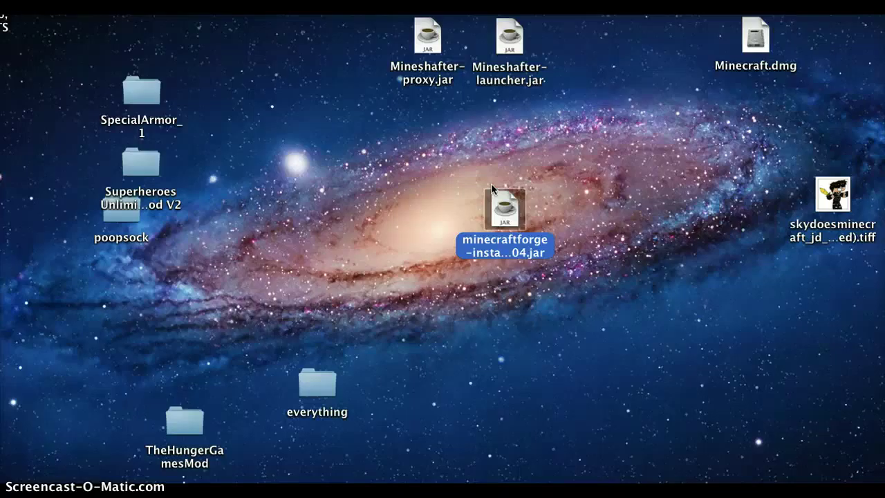
double_click(491, 204)
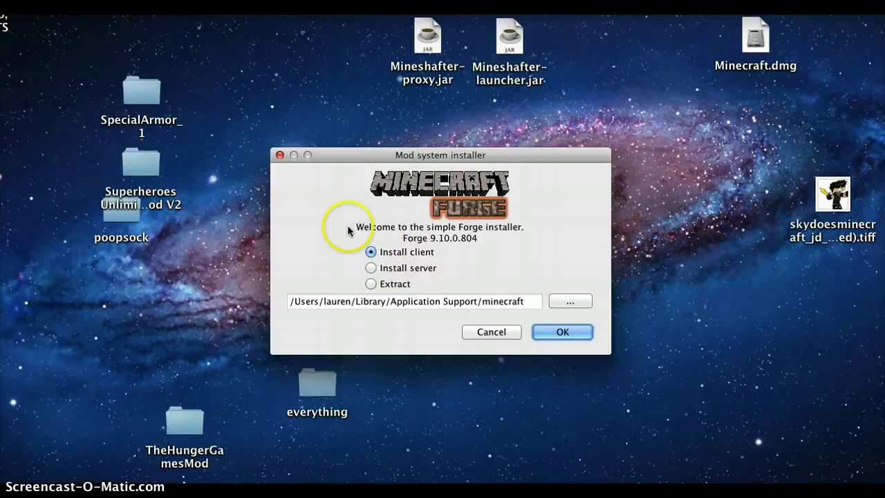
click(591, 333)
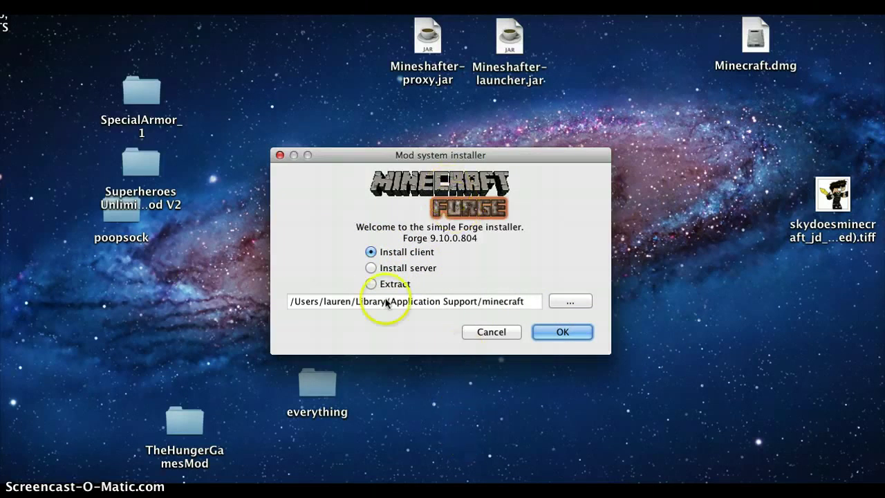
click(561, 334)
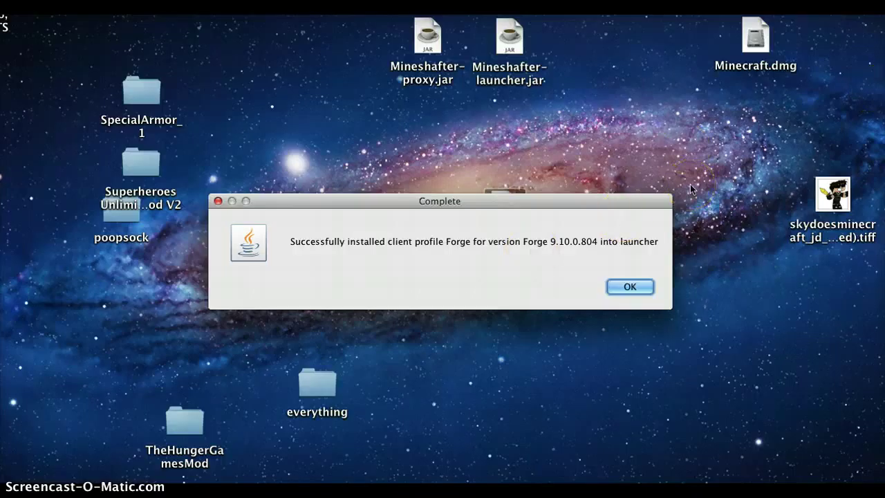
click(637, 289)
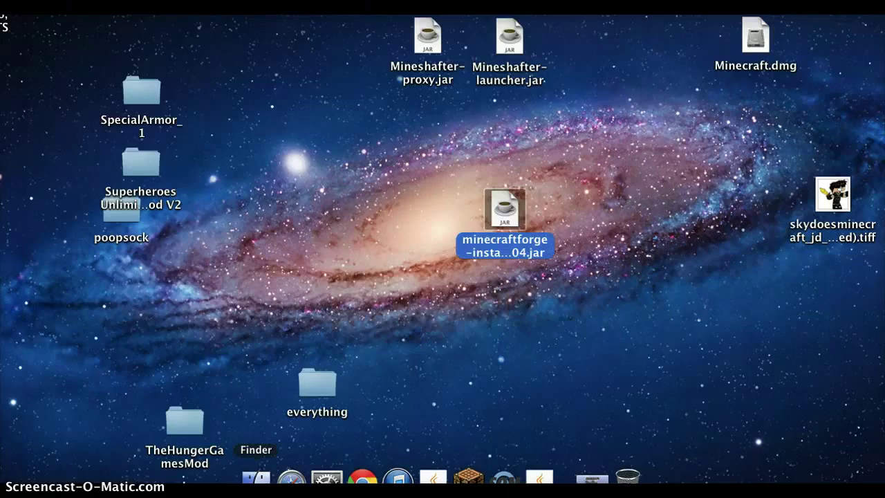
Open a Finder window on Library, visit Application Support, then return to Library.
click(256, 477)
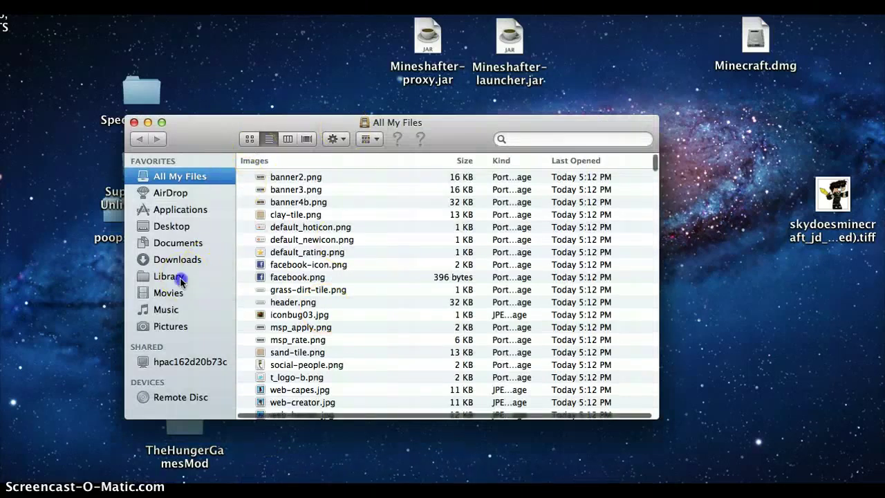
click(179, 278)
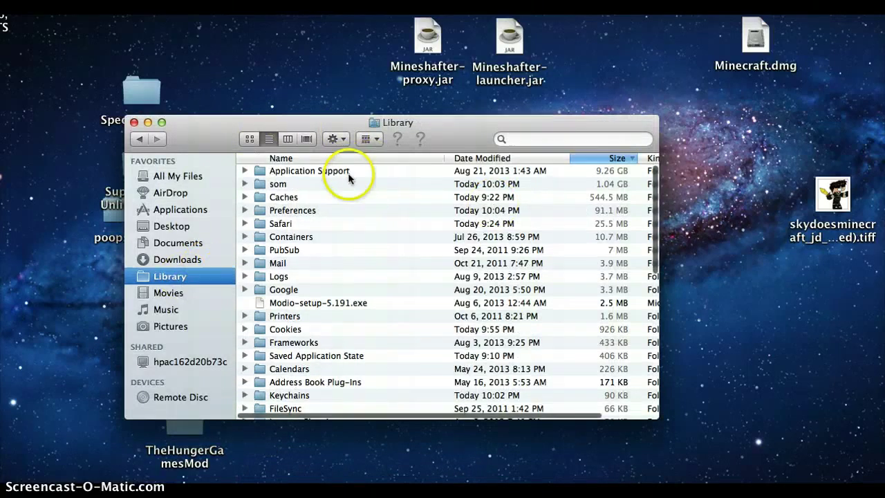
double_click(349, 174)
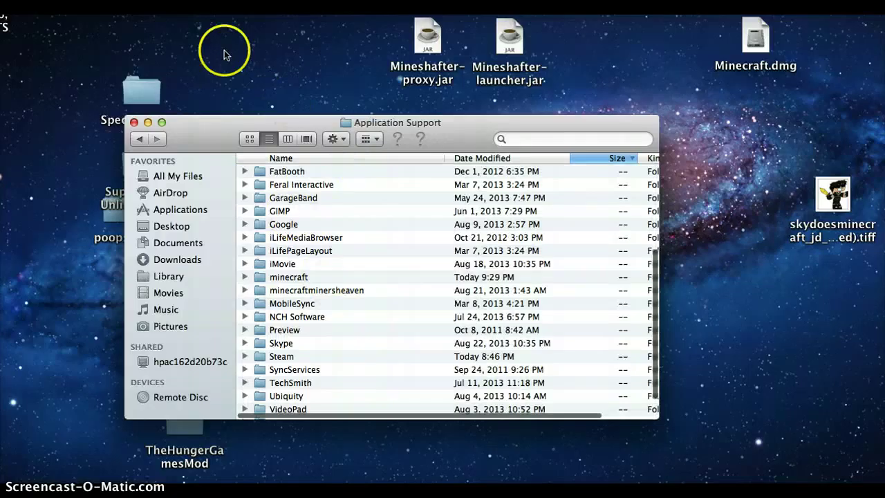
click(148, 4)
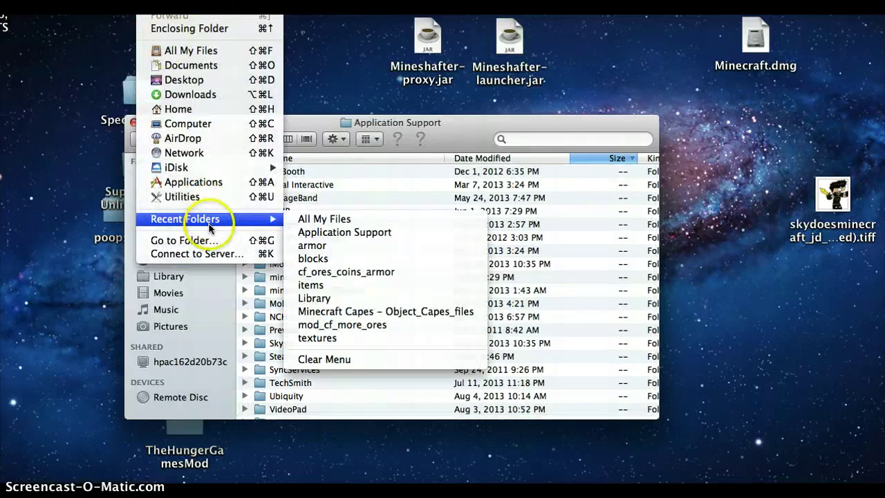
click(121, 131)
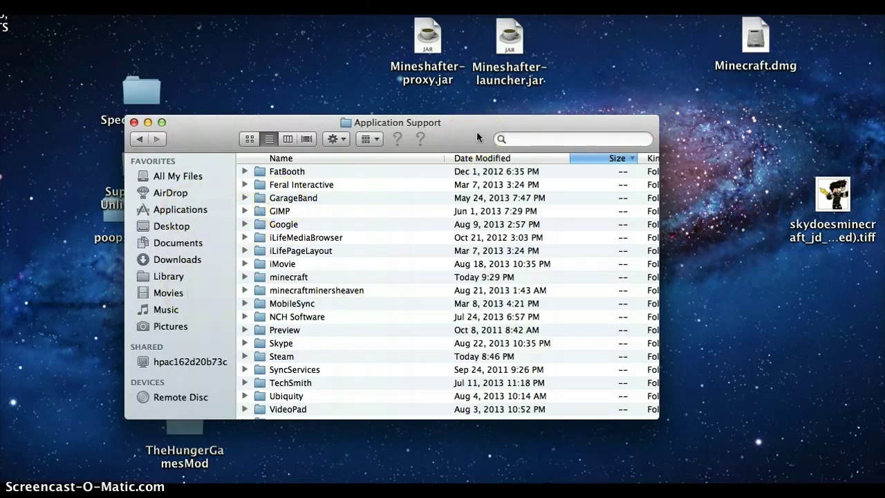
click(180, 277)
Browse the Go menu, holding Option to reveal the hidden Library entry, then close it.
click(151, 6)
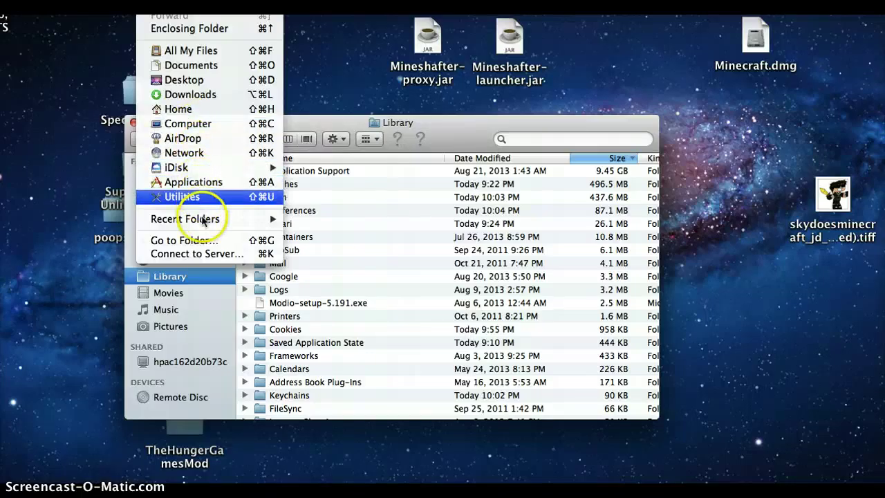
mouse_move(202, 220)
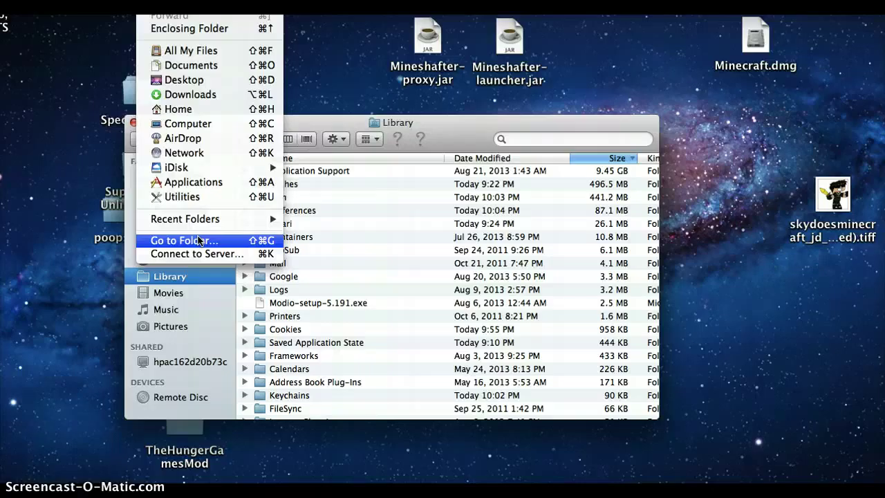
drag(198, 241, 220, 132)
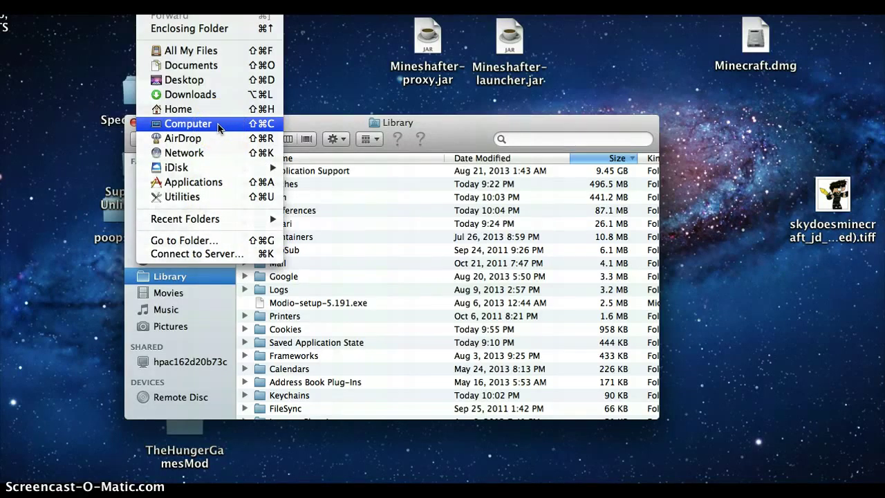
key(alt)
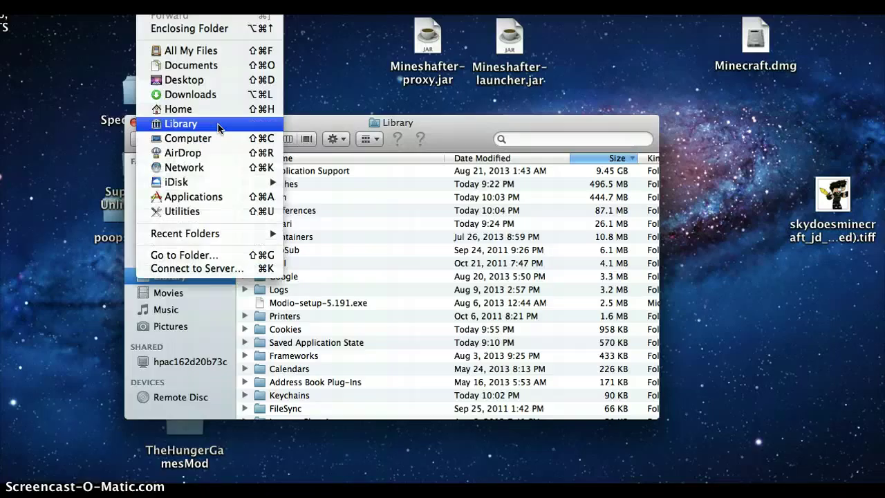
key(alt)
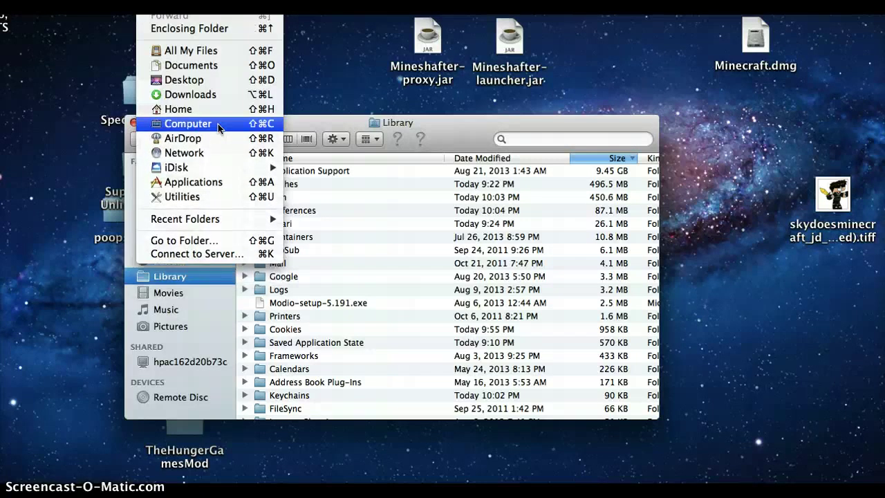
click(312, 128)
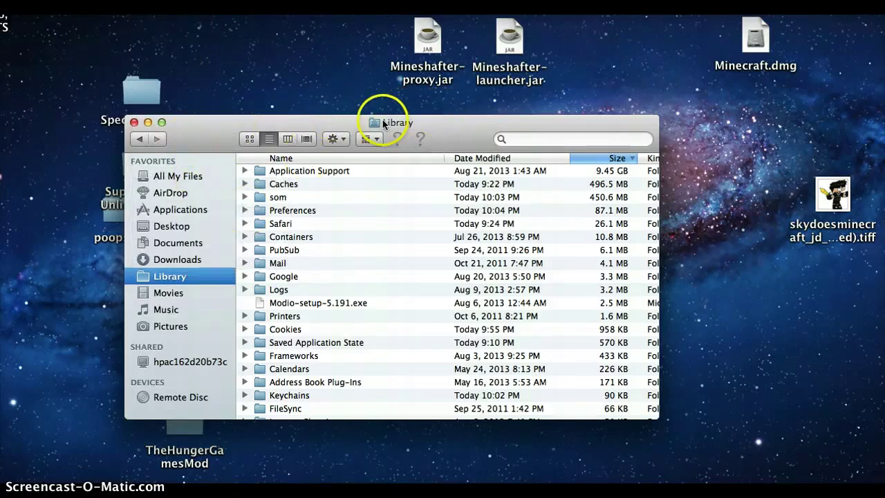
Copy the Library folder onto the desktop and minimize the Copy progress window.
drag(348, 114, 321, 49)
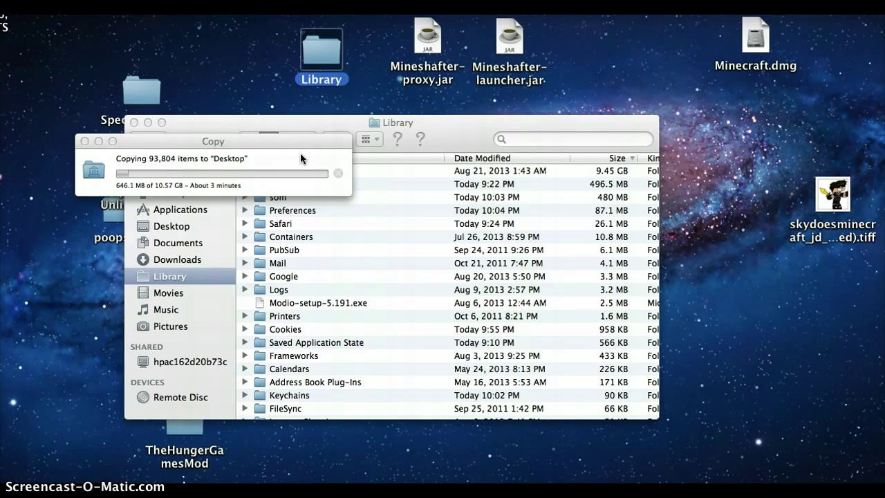
click(98, 141)
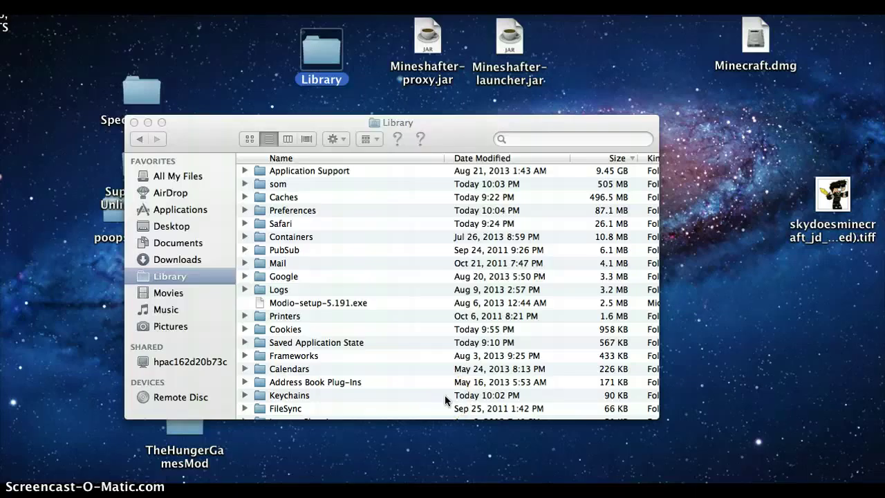
key(p)
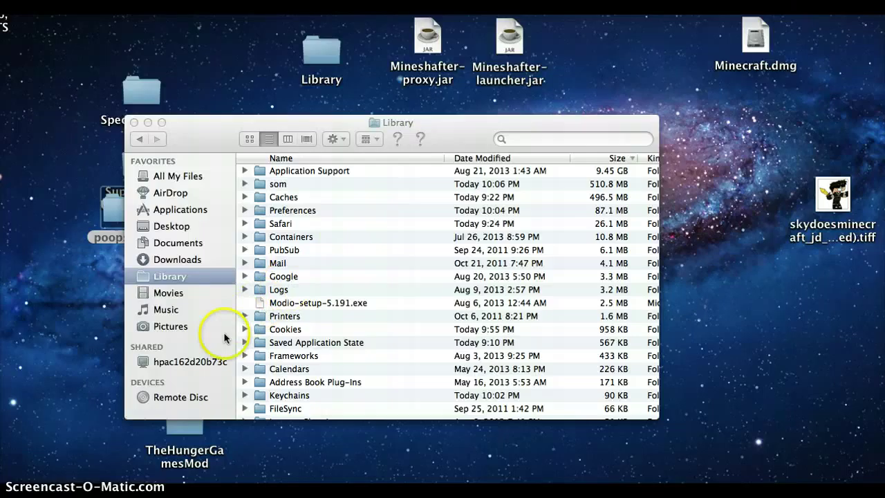
Try connecting to the shared network computer, then return to the Library folder.
click(210, 361)
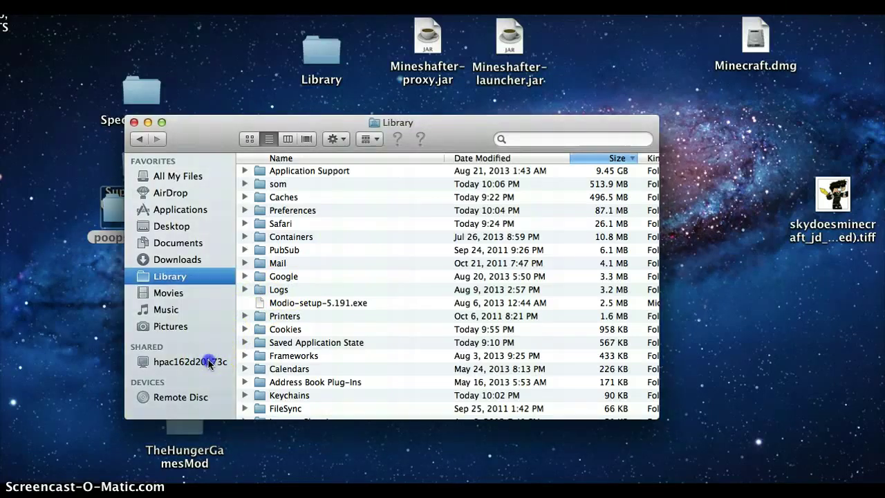
click(210, 365)
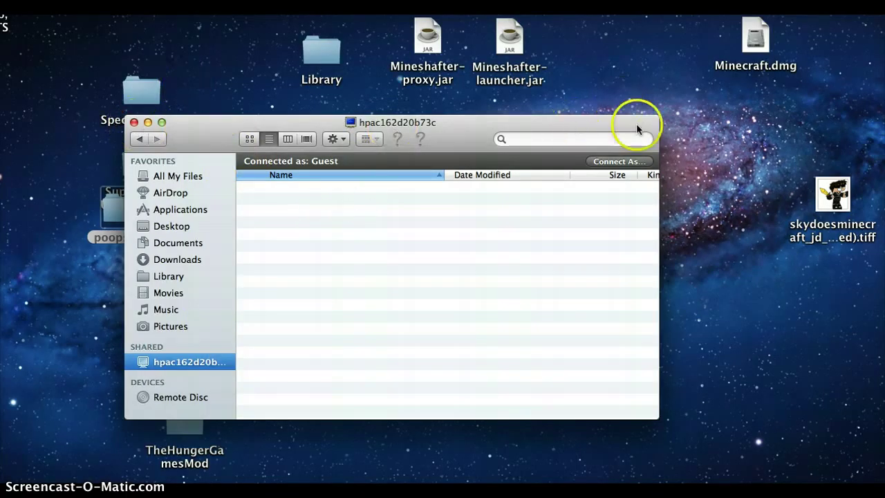
click(168, 276)
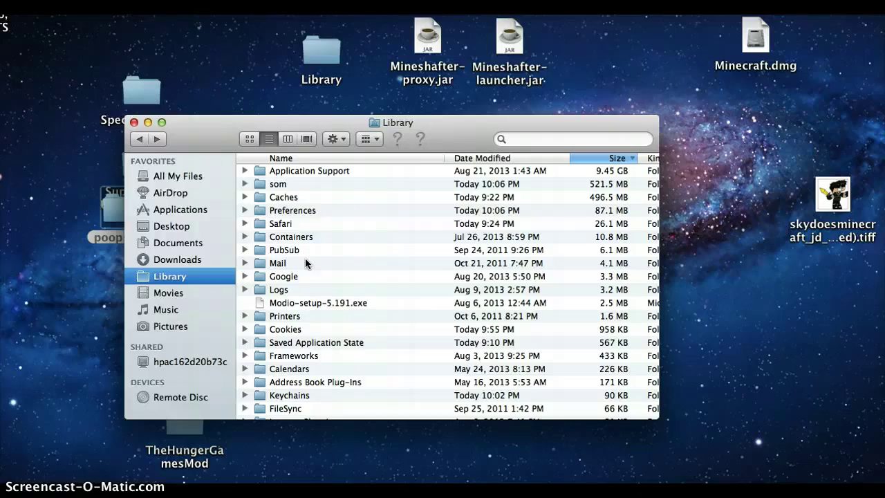
Open Application Support and then the minecraft folder, scrolling its file list.
double_click(350, 171)
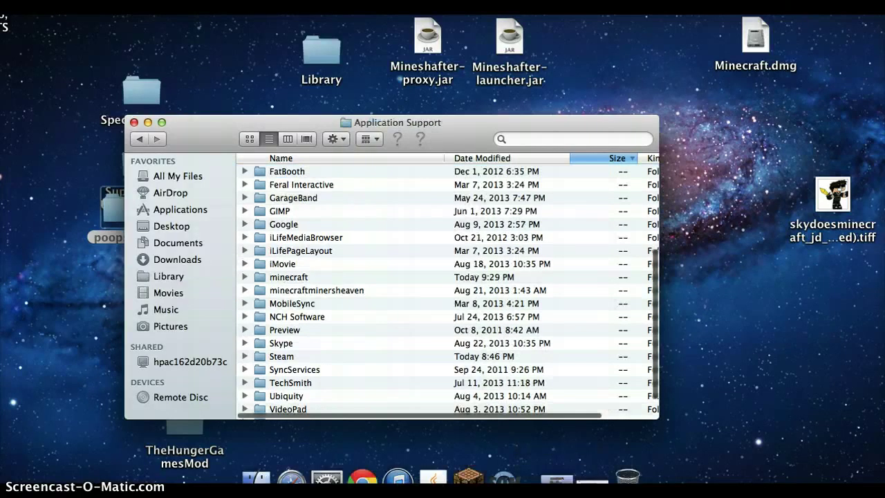
click(588, 477)
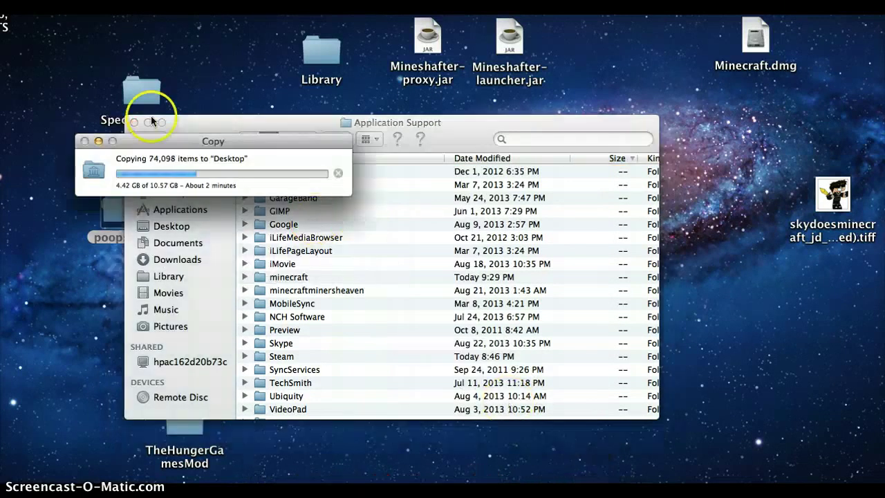
double_click(288, 277)
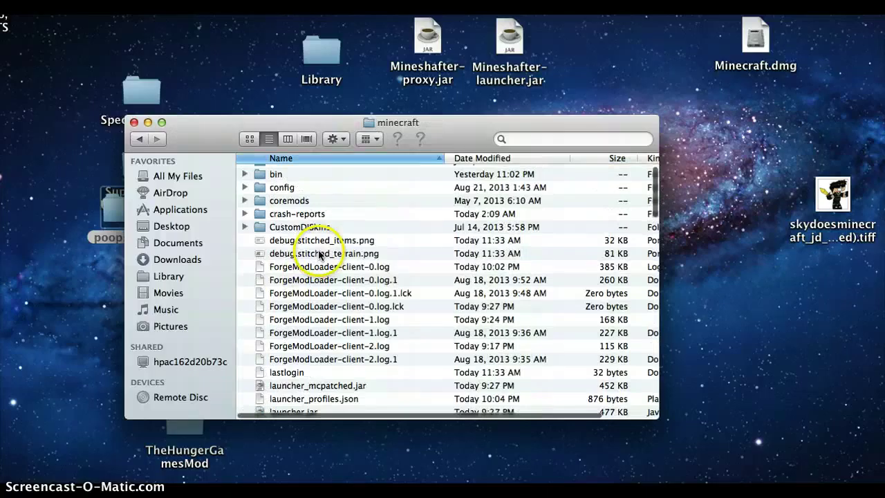
scroll(312, 345, up, 1)
scroll(256, 260, down, 20)
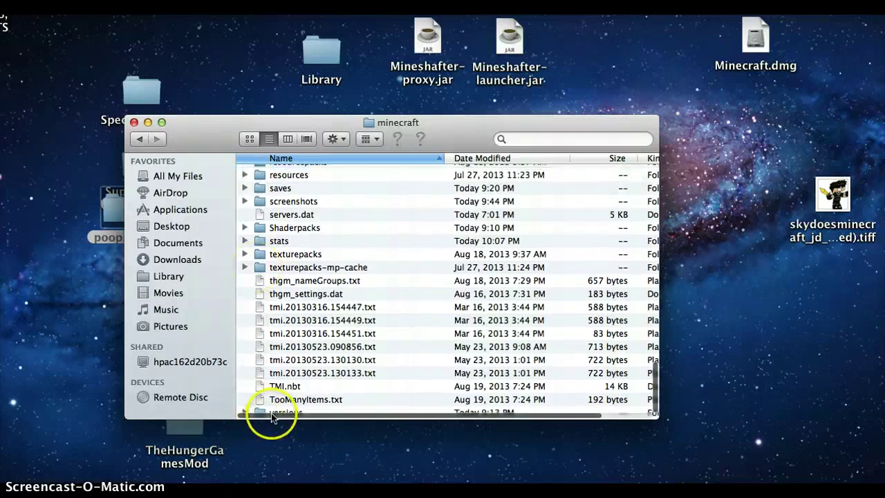
Open versions, select the 1.6.2-Forge9.10.0.804 folder, and go back to minecraft.
double_click(275, 411)
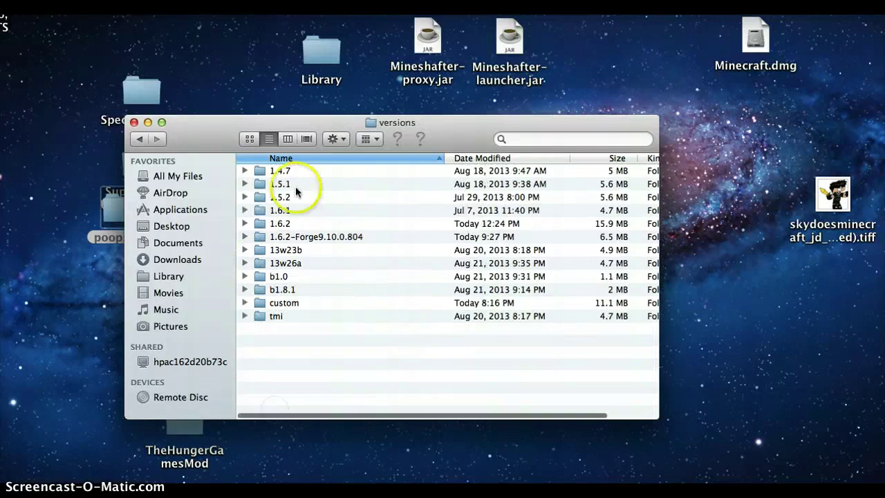
click(286, 237)
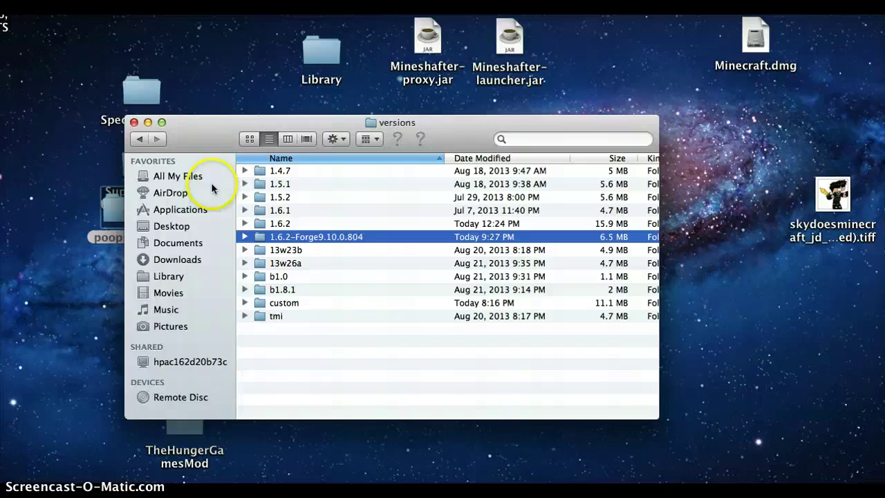
click(137, 140)
scroll(304, 314, up, 8)
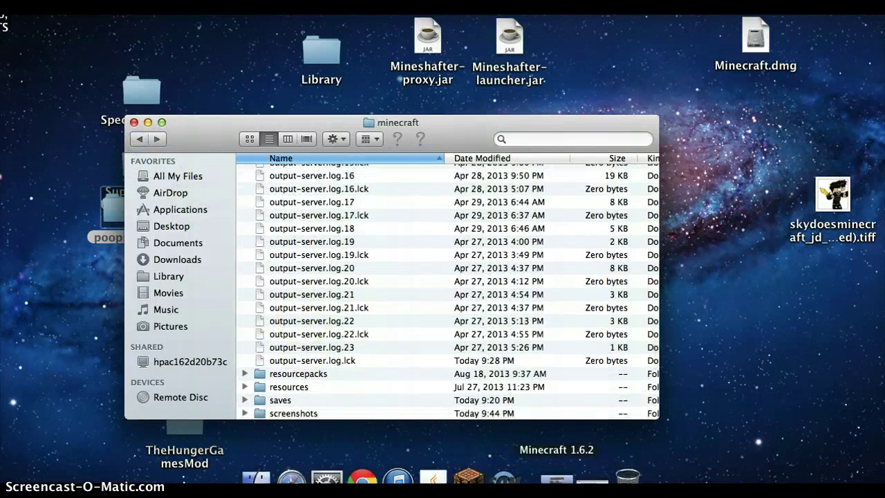
click(557, 478)
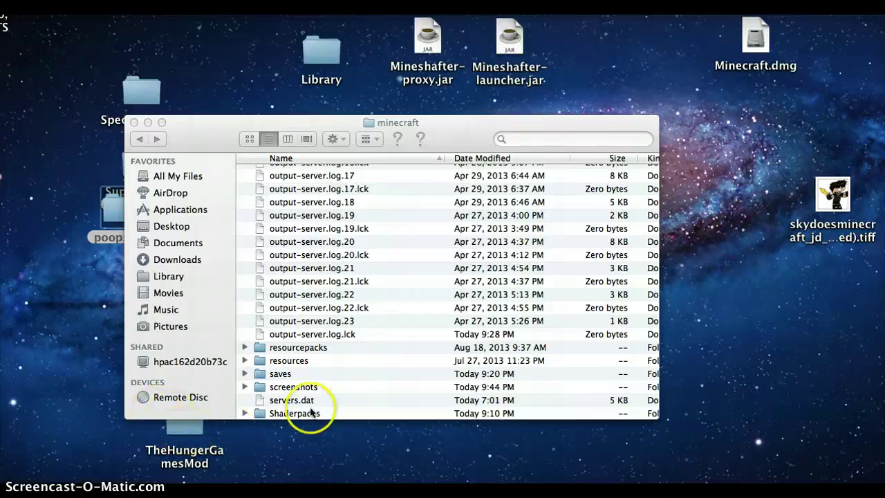
double_click(308, 387)
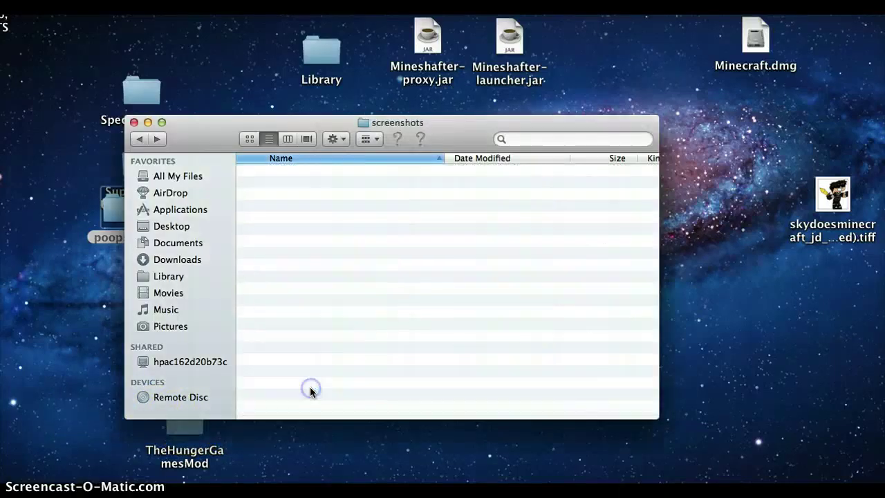
scroll(330, 297, down, 3)
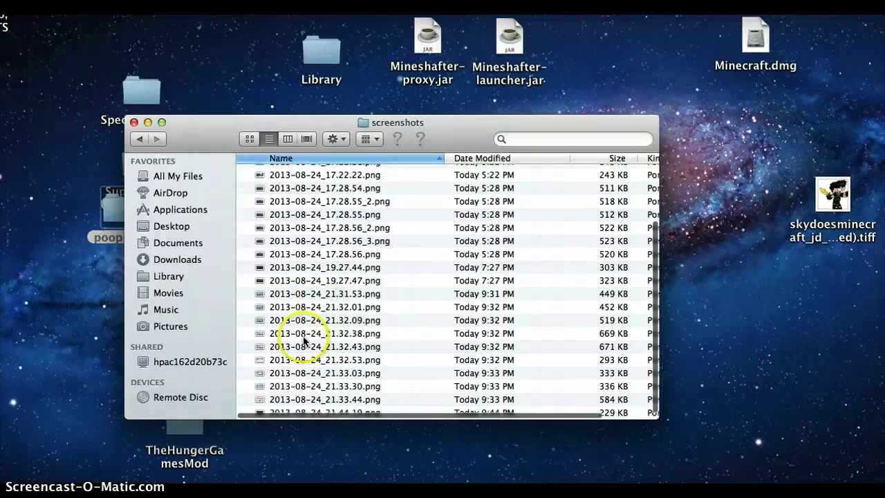
scroll(304, 339, up, 3)
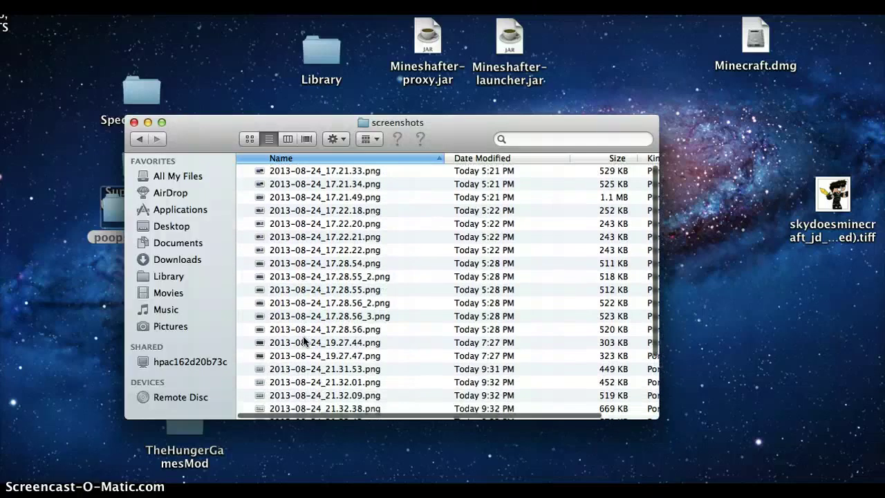
click(288, 172)
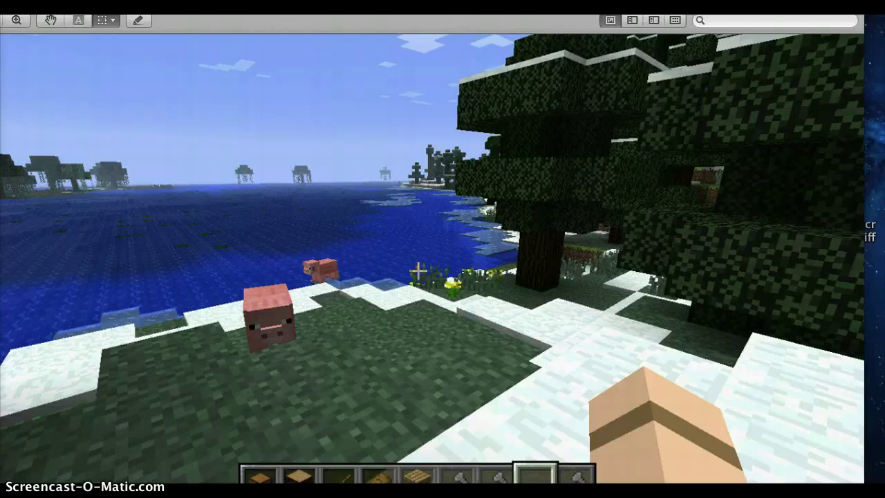
key(super+w)
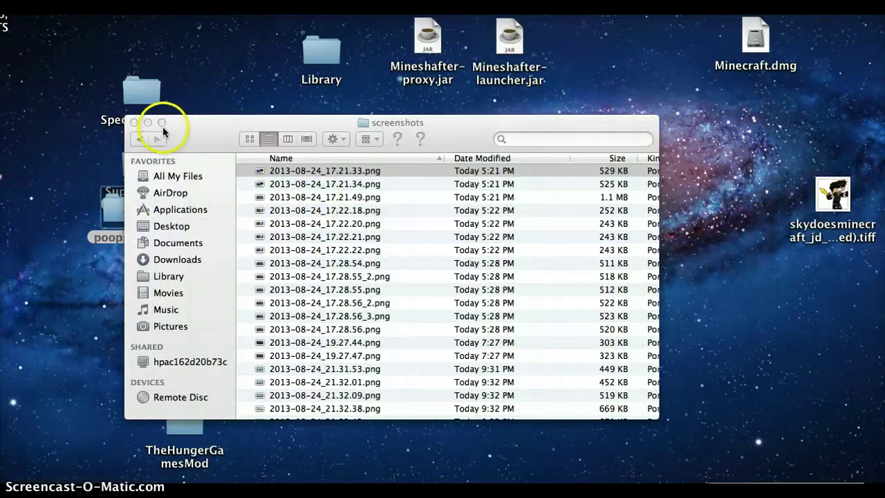
click(139, 140)
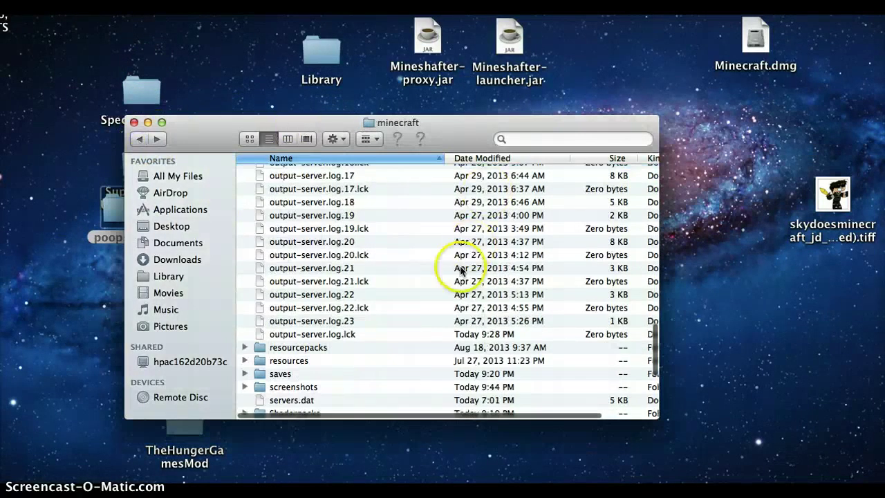
scroll(447, 263, down, 5)
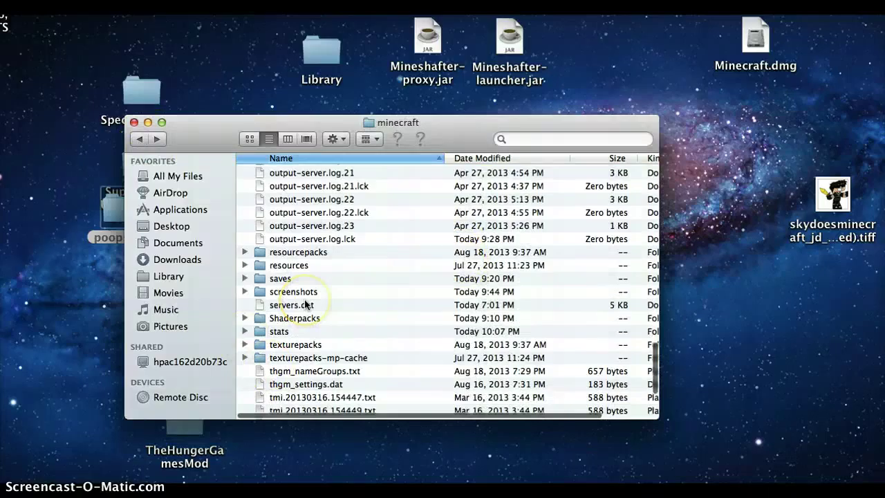
scroll(308, 297, down, 5)
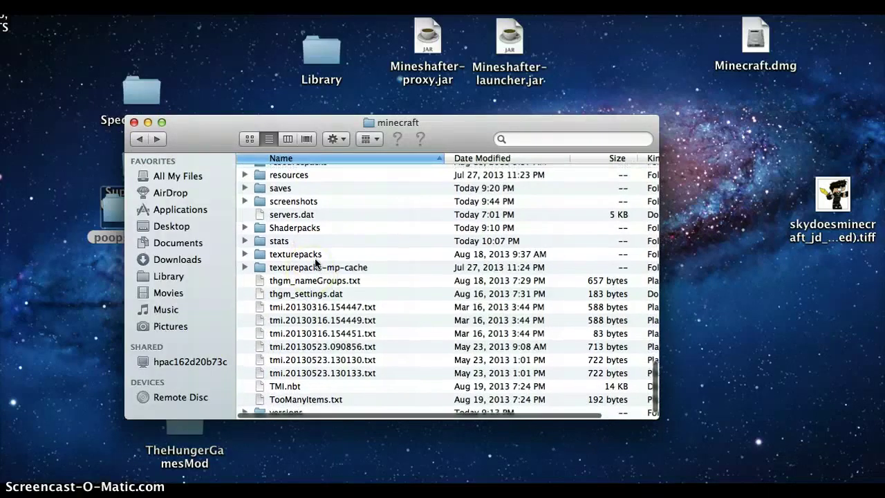
scroll(318, 277, up, 15)
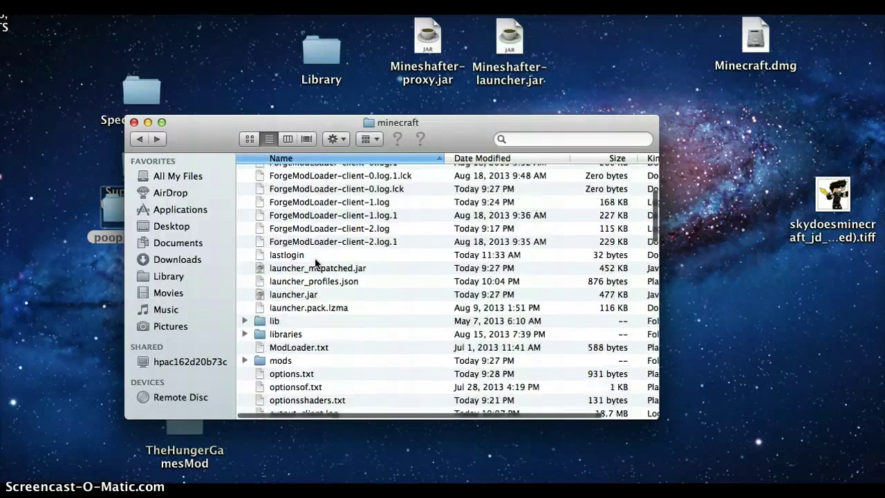
scroll(343, 354, down, 10)
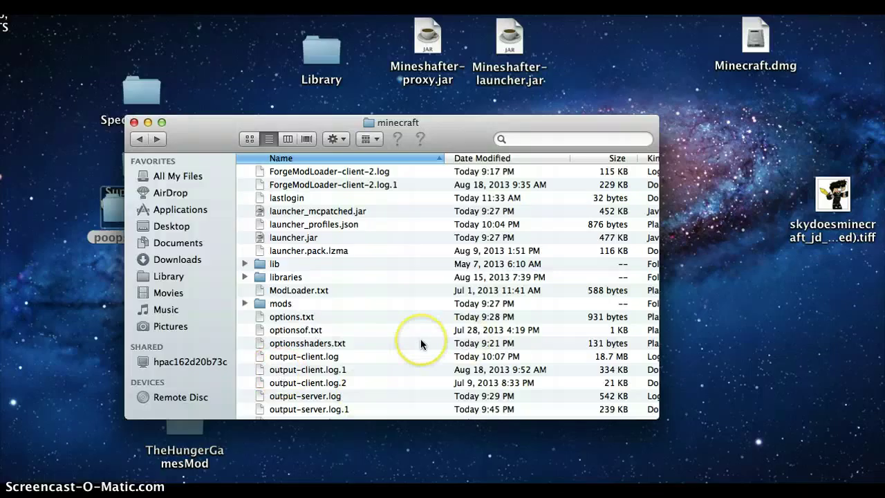
Open the mods folder and drag SpecialArmor_1 and Superheroes Unlimited Mod V2 into it.
double_click(282, 307)
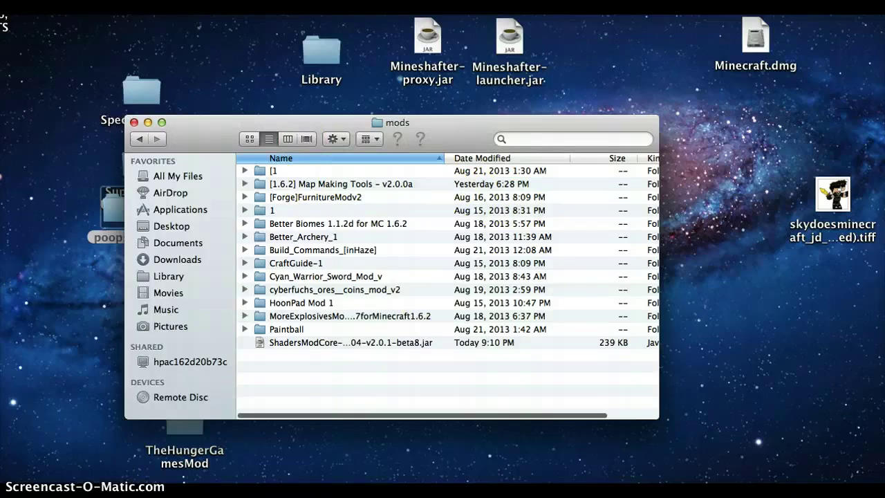
drag(207, 138, 368, 121)
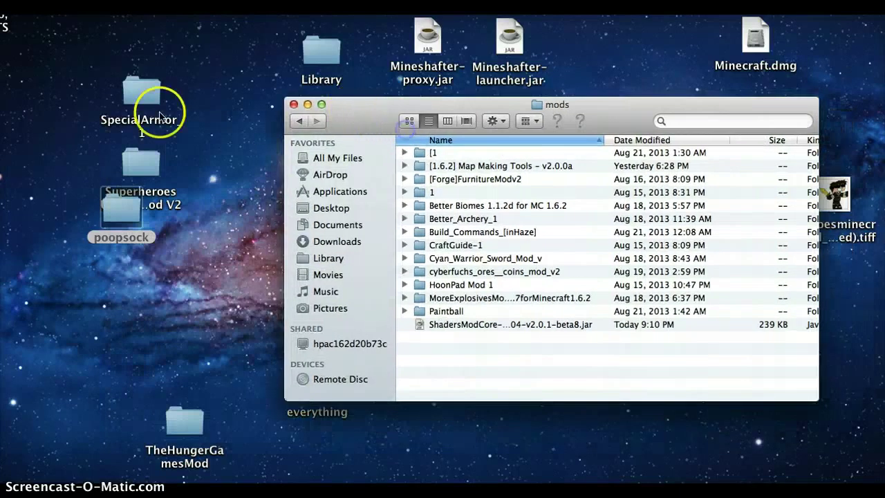
click(145, 105)
drag(145, 105, 477, 365)
click(138, 164)
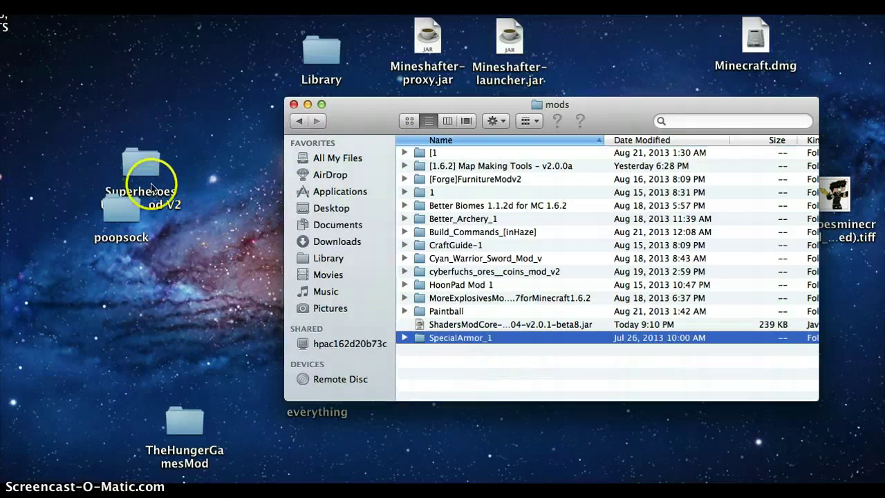
drag(137, 161, 473, 369)
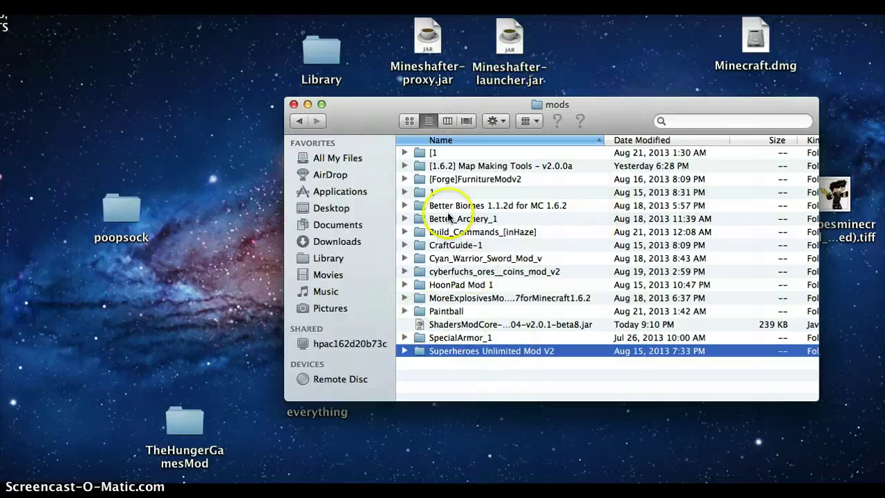
click(119, 79)
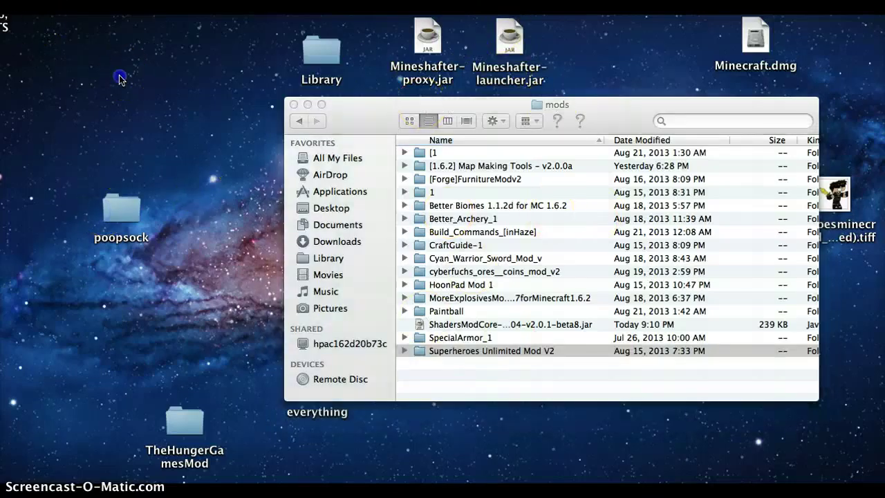
click(397, 118)
click(410, 121)
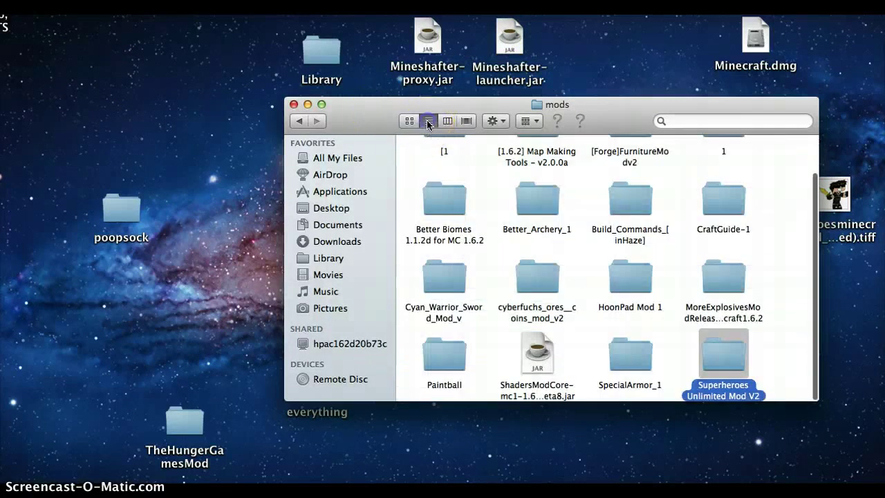
click(428, 121)
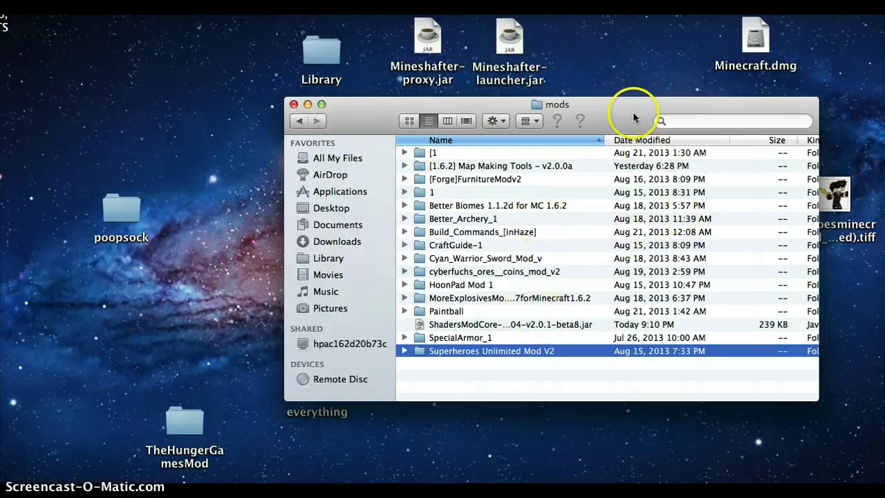
drag(599, 147, 586, 377)
click(586, 377)
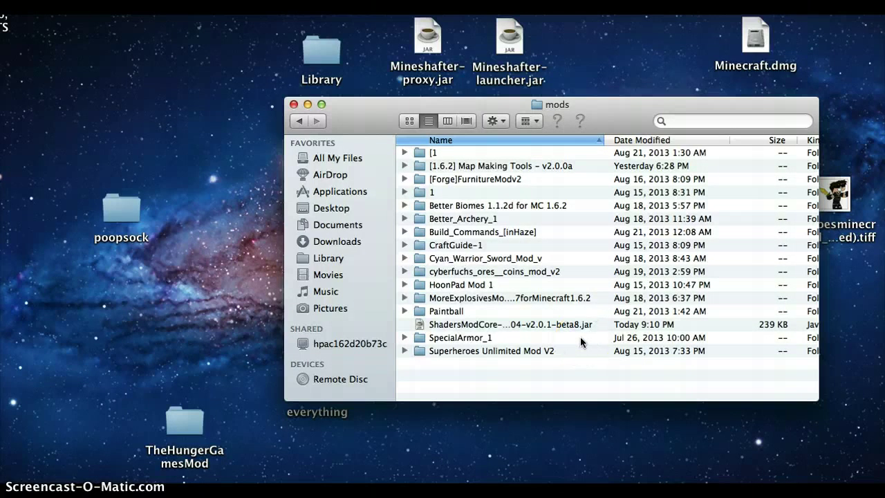
drag(597, 151, 588, 366)
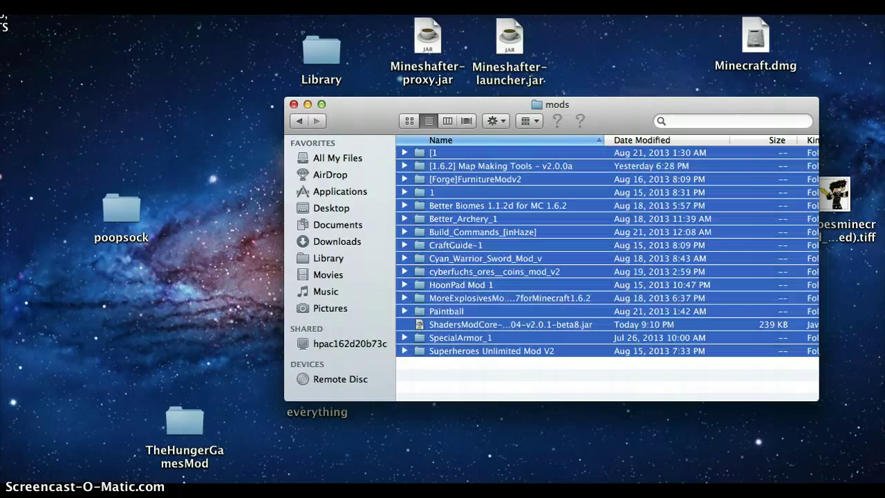
click(549, 370)
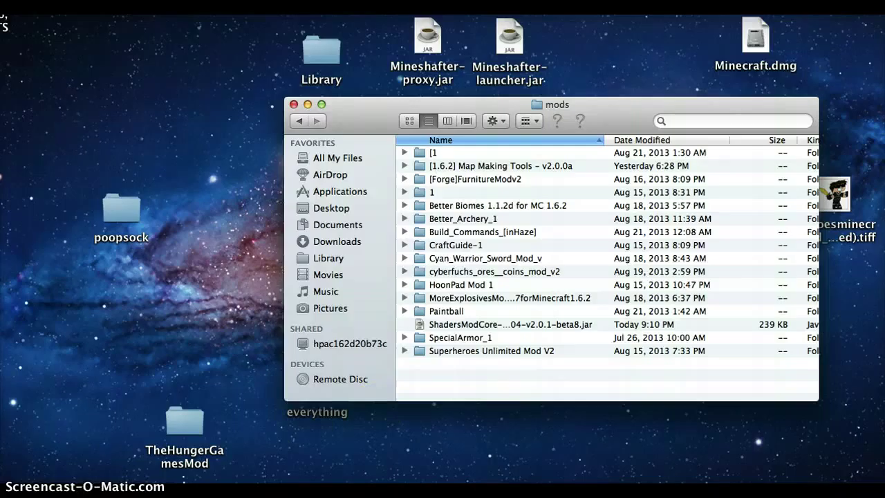
click(405, 402)
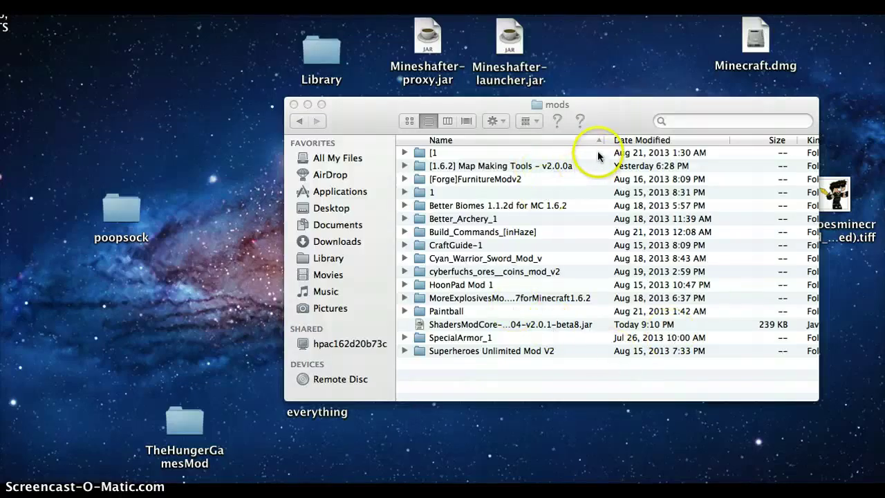
click(608, 372)
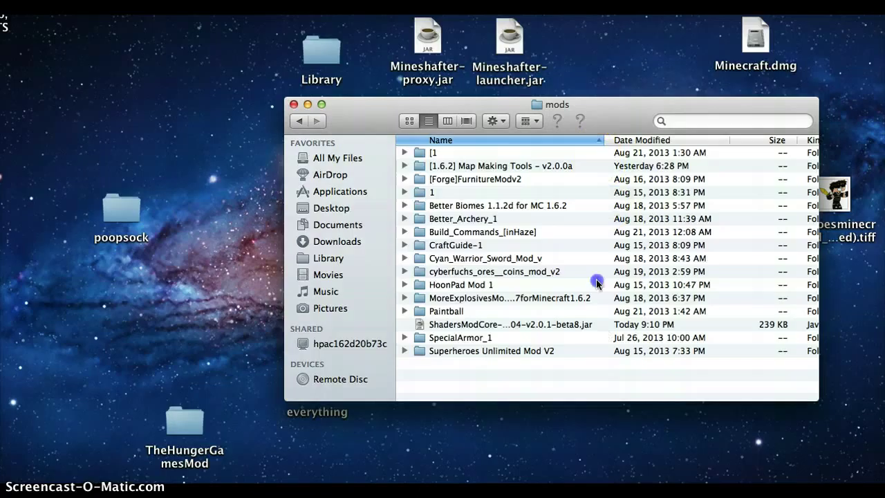
key(super+a)
click(602, 382)
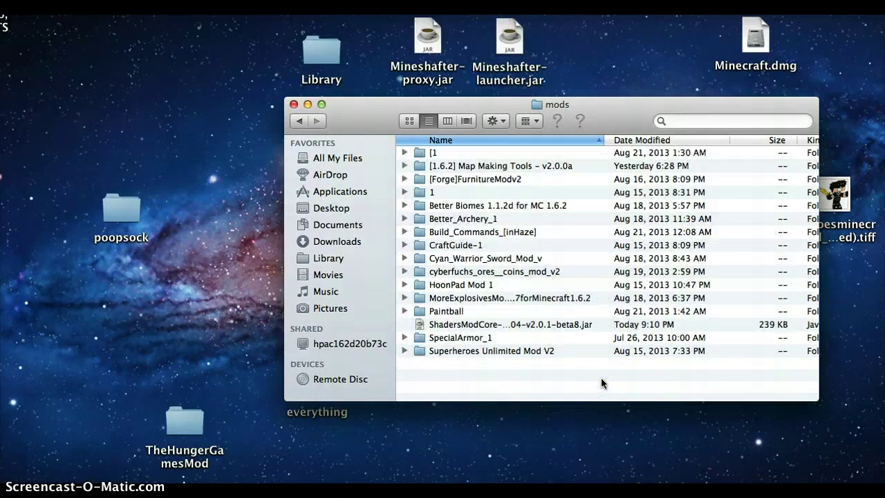